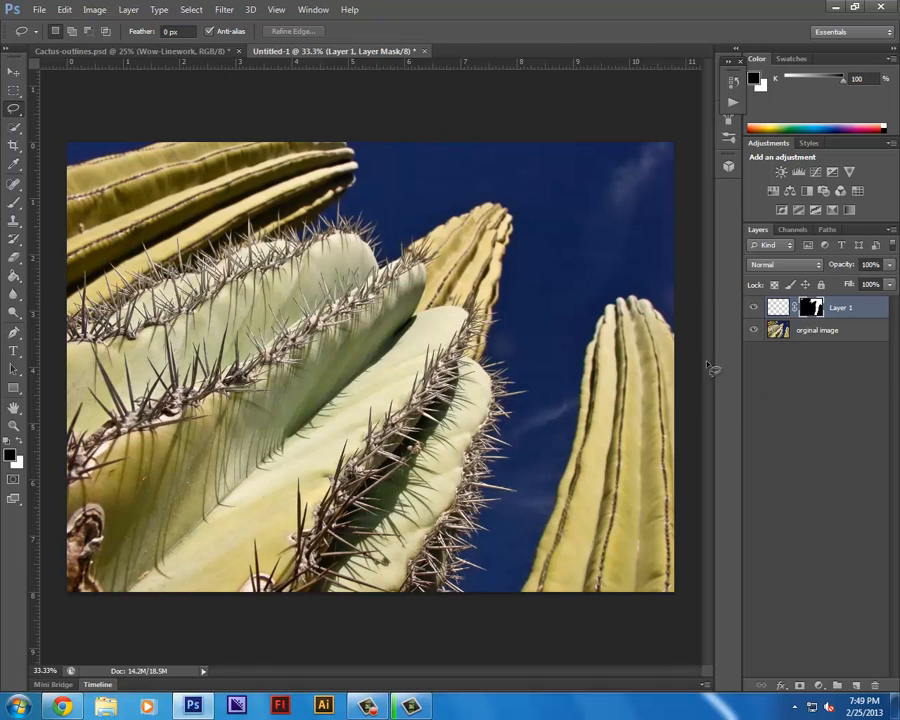
pyautogui.press('b')
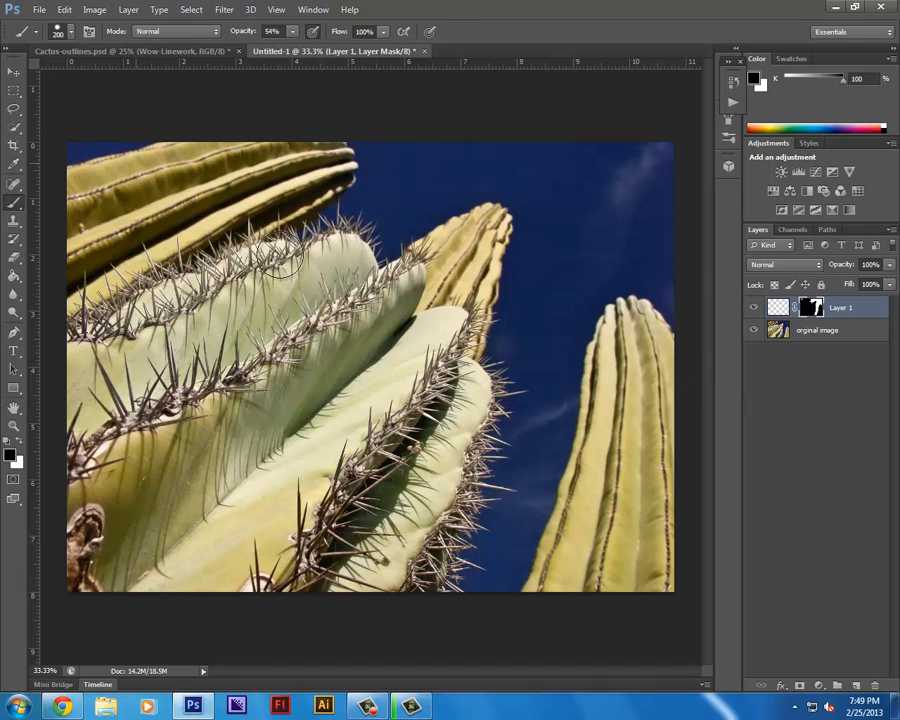
pyautogui.click(128, 9)
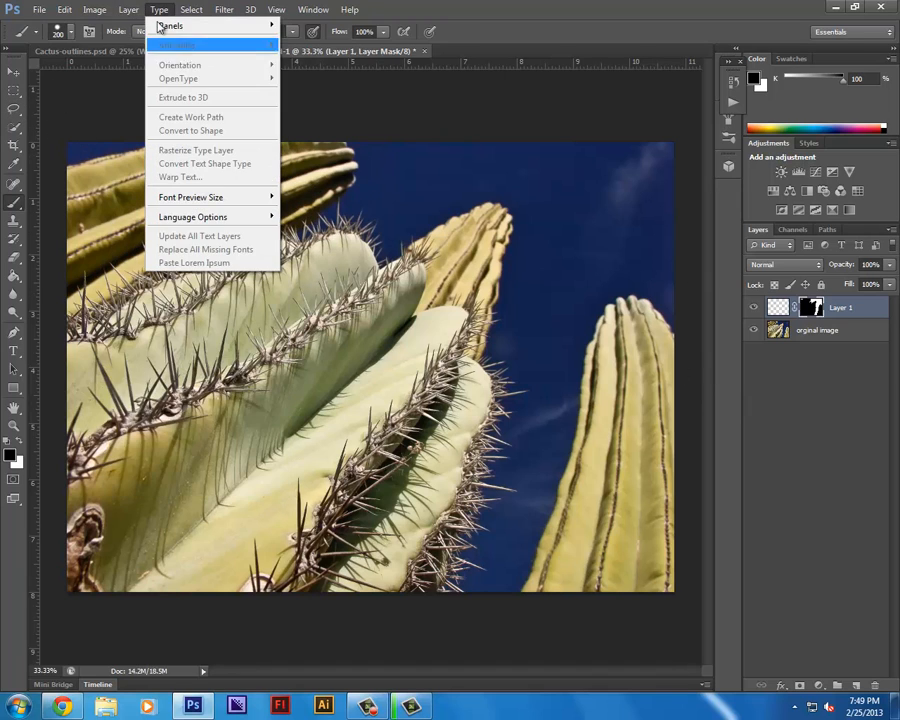
pyautogui.moveTo(168, 118)
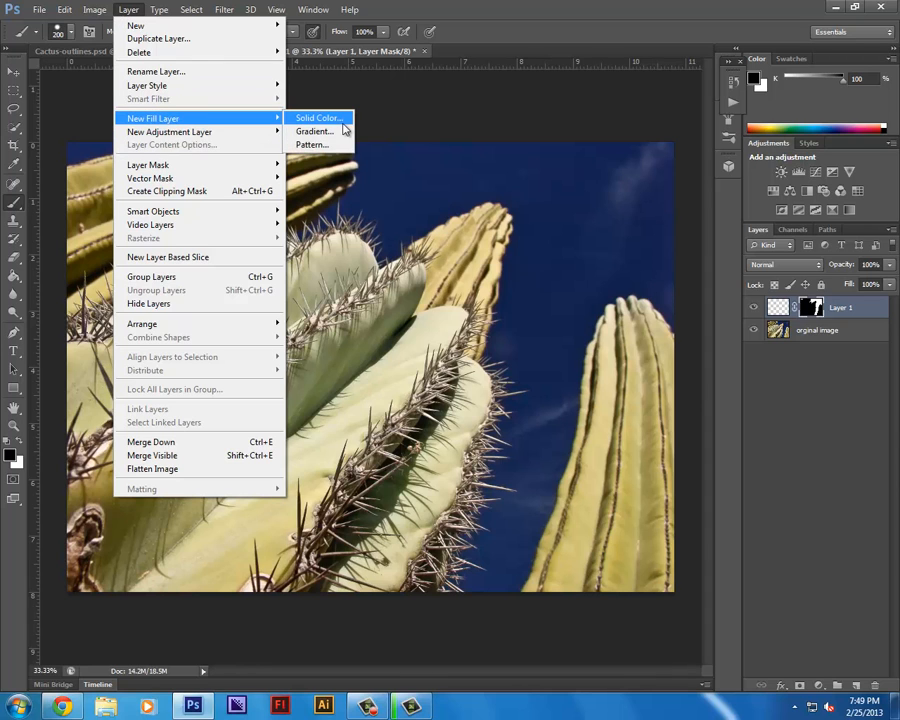
pyautogui.click(343, 120)
pyautogui.press('Return')
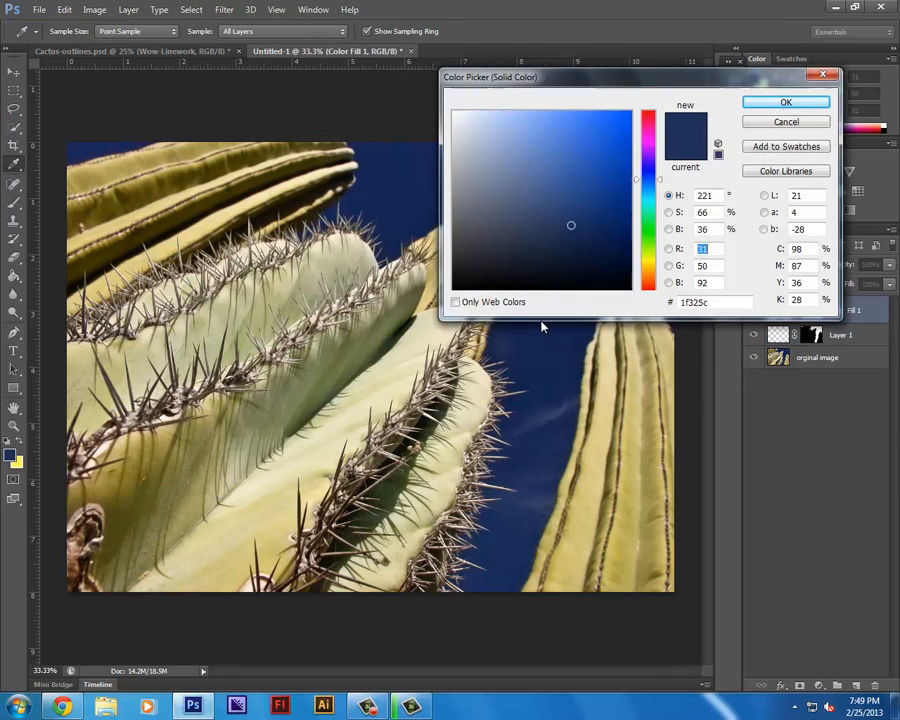
pyautogui.press('Return')
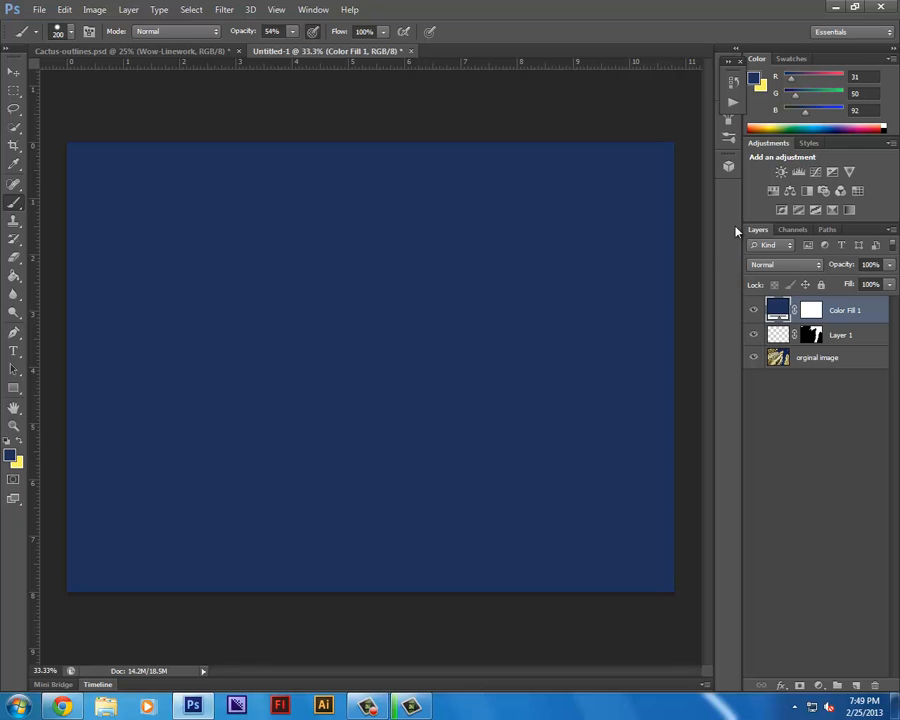
pyautogui.moveTo(778, 310); pyautogui.dragTo(876, 688)
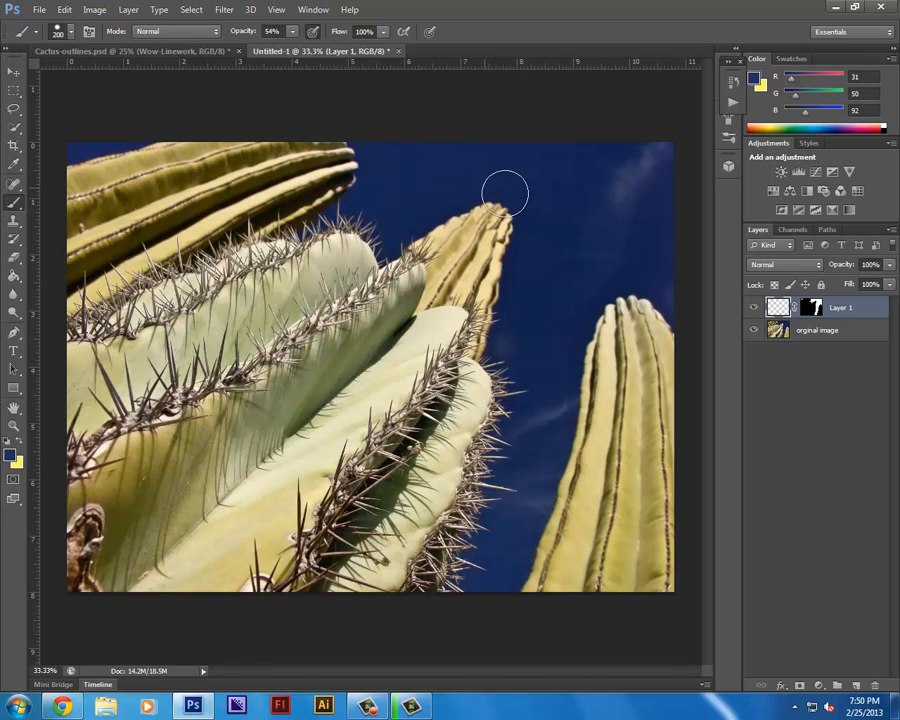
# - Paint the whole sky area on Layer 1 in bright blue (RGB 0, 79, 255) with an 800 px brush
pyautogui.press(']')
pyautogui.press(']')
pyautogui.press(']')
pyautogui.press(']')
pyautogui.press(']')
pyautogui.press(']')
pyautogui.press(']')
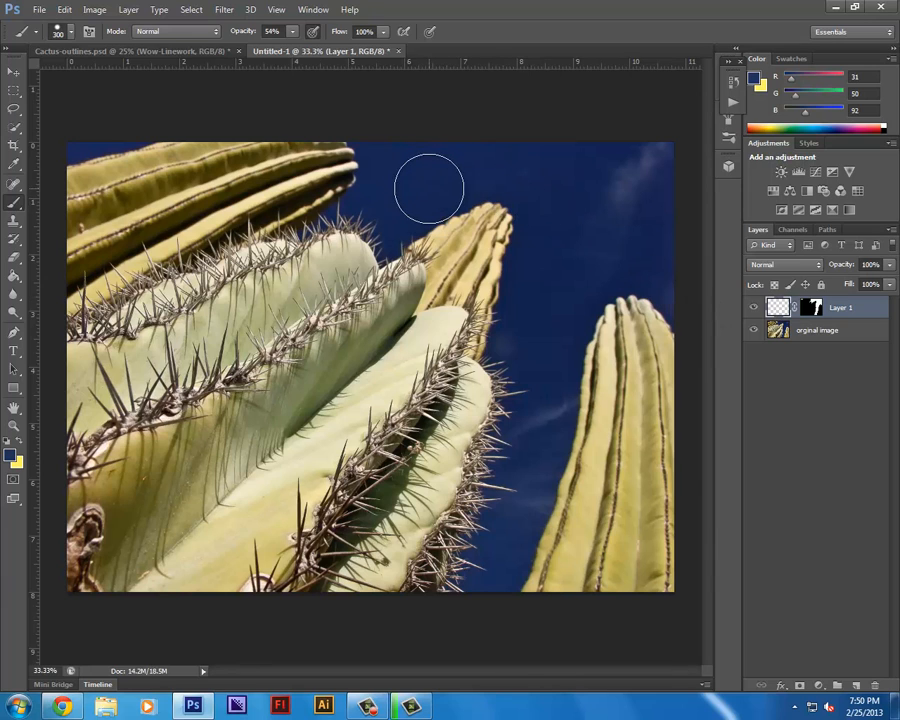
pyautogui.click(11, 455)
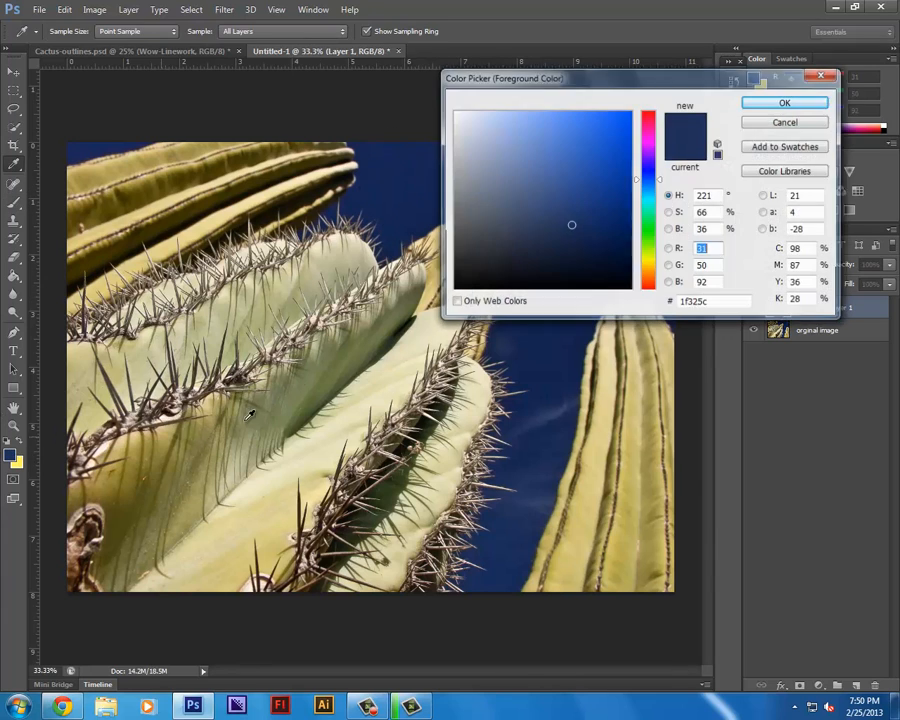
pyautogui.moveTo(492, 217); pyautogui.dragTo(665, 100)
pyautogui.press('Return')
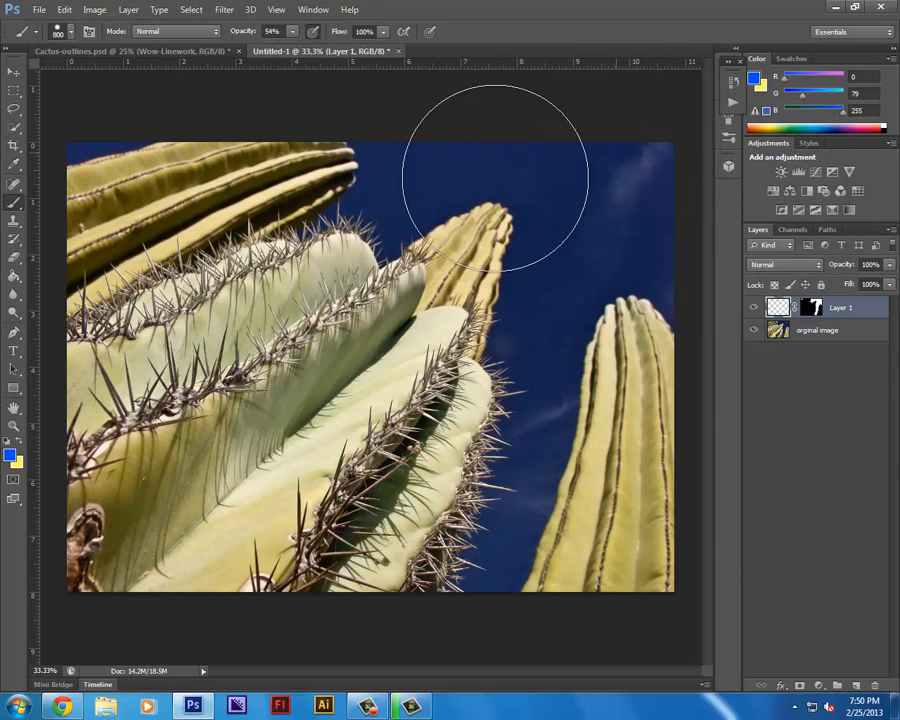
pyautogui.moveTo(360, 200)
pyautogui.mouseDown()
pyautogui.moveTo(714, 230)
pyautogui.moveTo(560, 395)
pyautogui.mouseUp()
pyautogui.moveTo(553, 481); pyautogui.dragTo(530, 380)
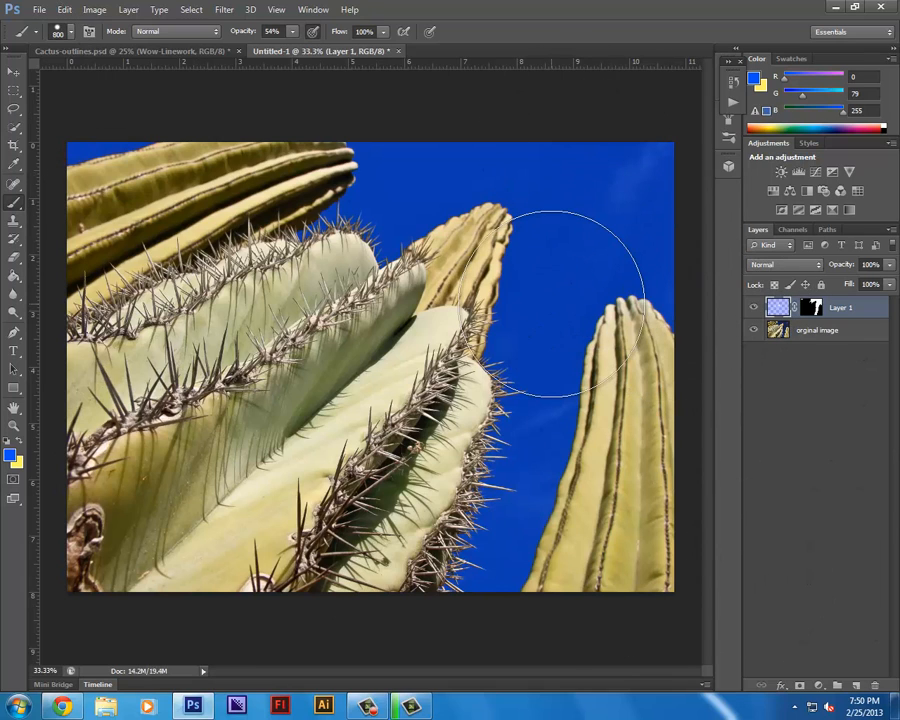
# - Try several blending modes for the painted Layer 1, such as Color Burn, Overlay and Linear Light, and settle on Color
pyautogui.click(790, 264)
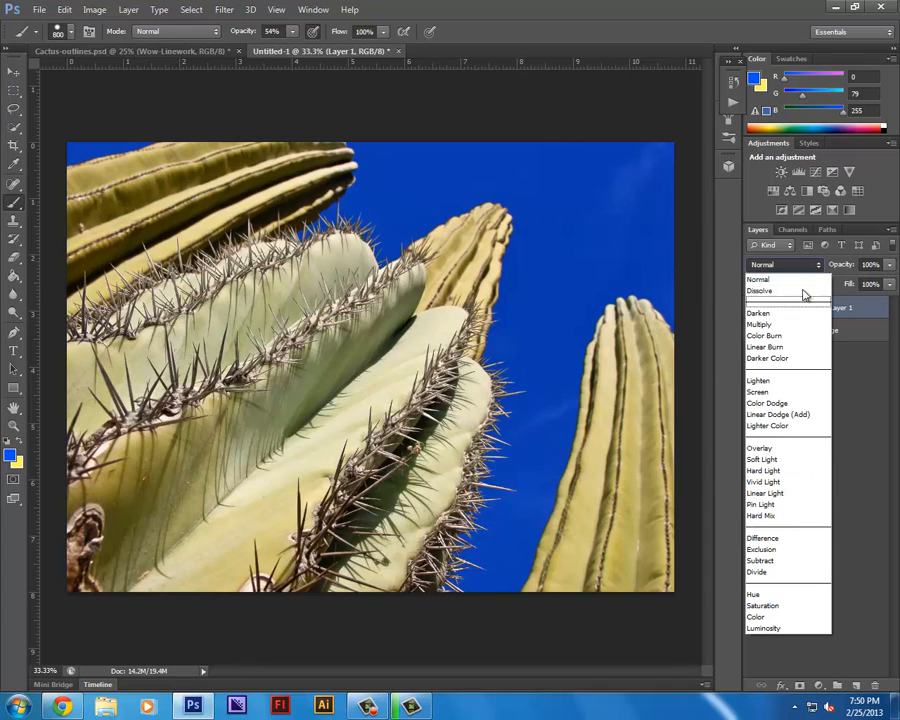
pyautogui.click(790, 335)
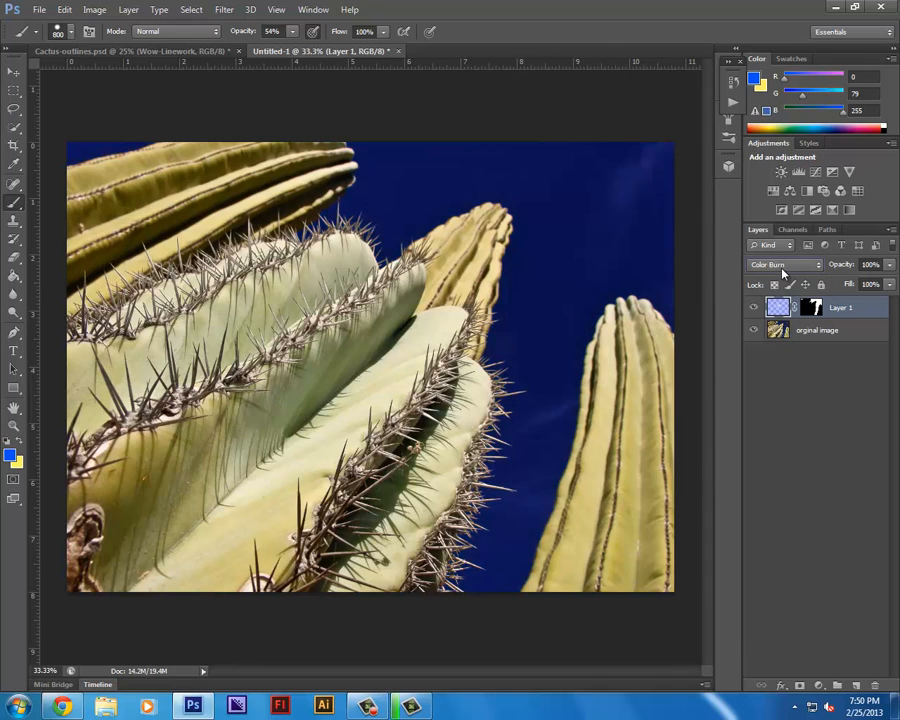
pyautogui.scroll(-8, 783, 266)
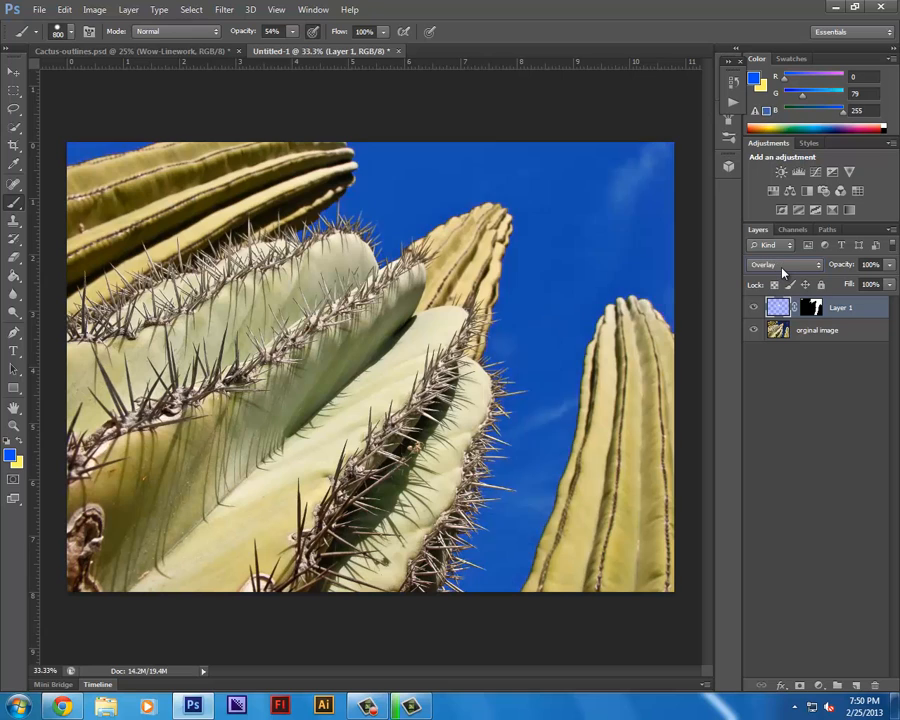
pyautogui.scroll(-1, 783, 271)
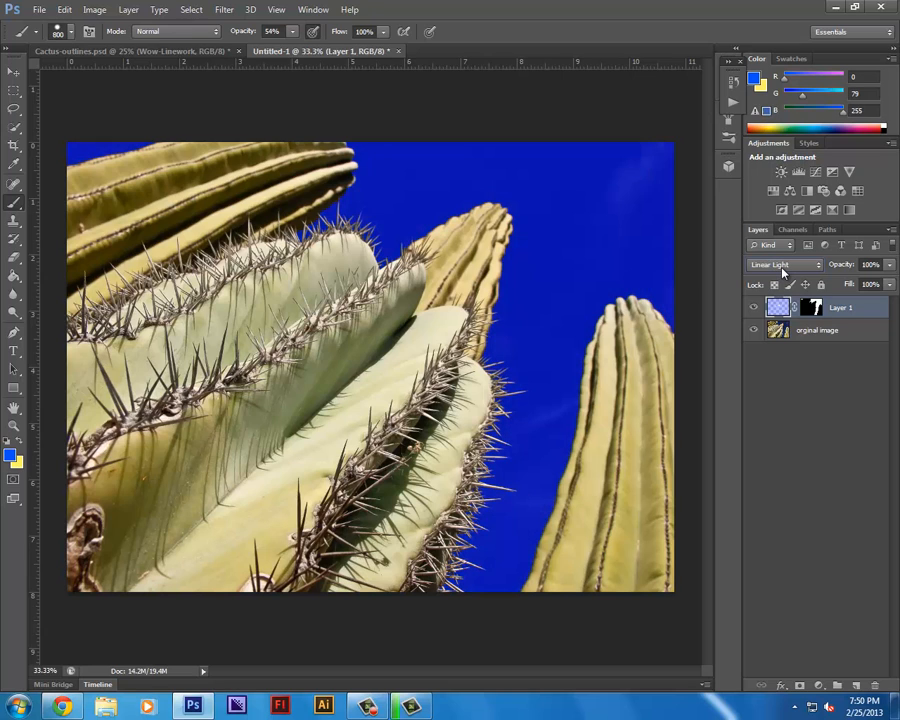
pyautogui.scroll(-5, 783, 266)
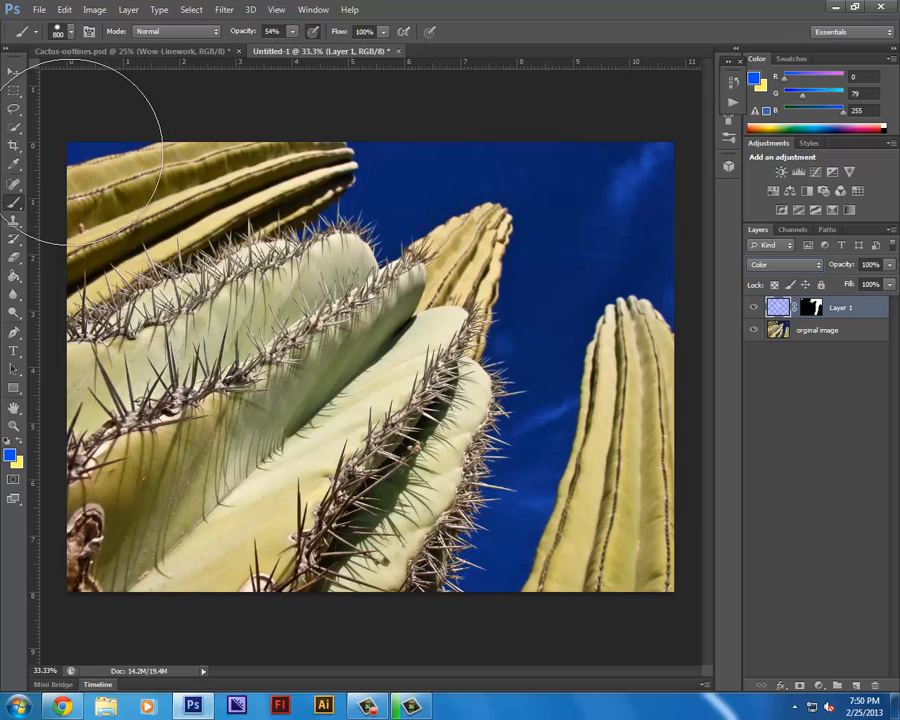
# - Switch to the Rectangular Marquee tool and duplicate the "orginal image" layer beneath Layer 1
pyautogui.click(14, 90)
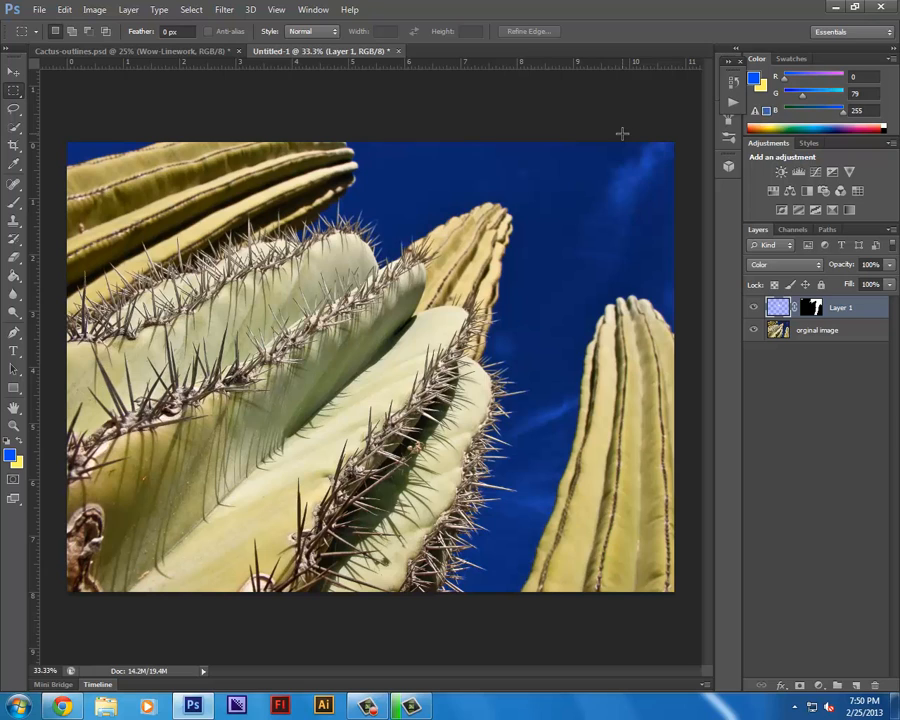
pyautogui.rightClick(794, 342)
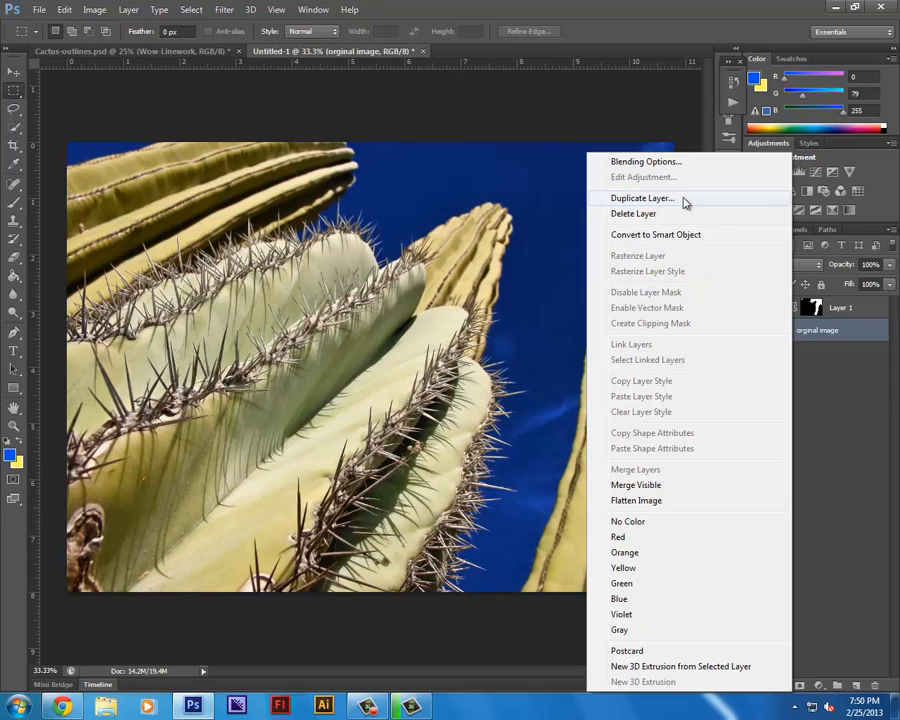
pyautogui.click(889, 453)
pyautogui.moveTo(771, 336); pyautogui.dragTo(856, 686)
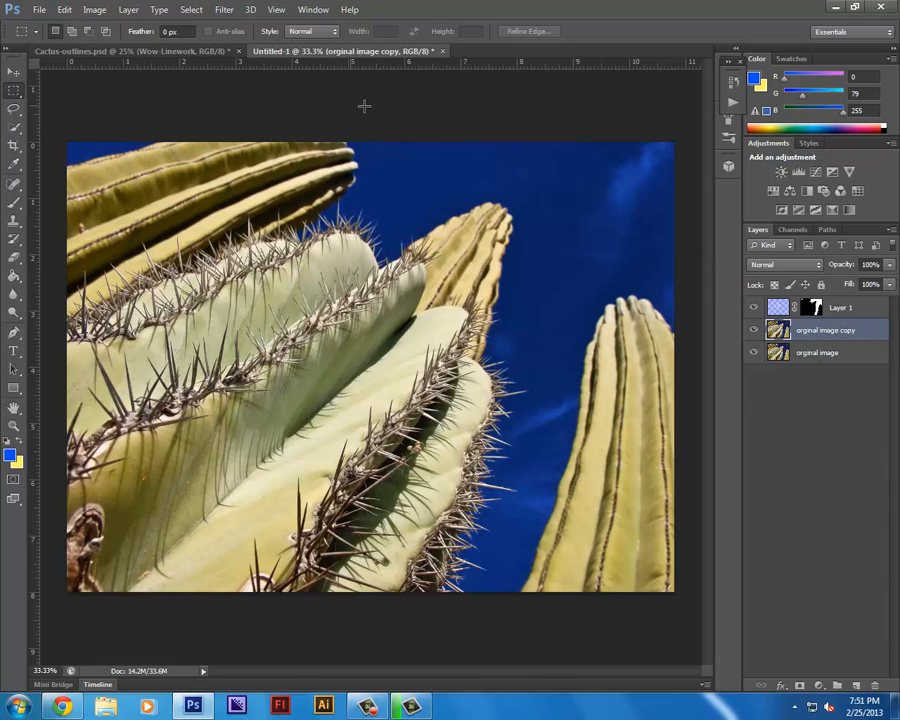
# - Check the reference artwork in Cactus-outlines.psd, and apply the Find Edges filter to the "orginal image copy" layer
pyautogui.click(223, 12)
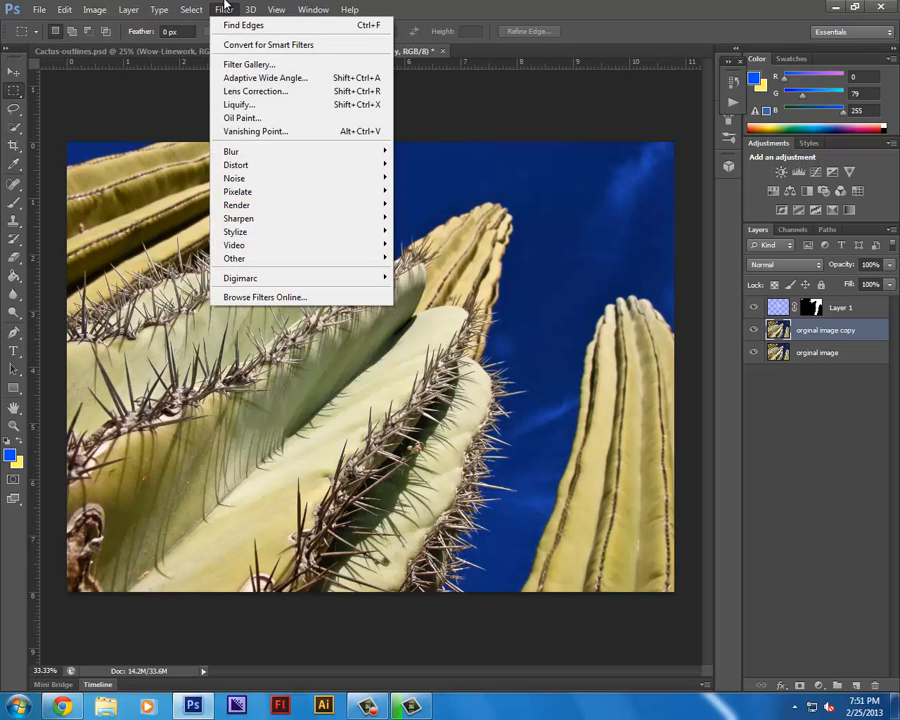
pyautogui.click(223, 9)
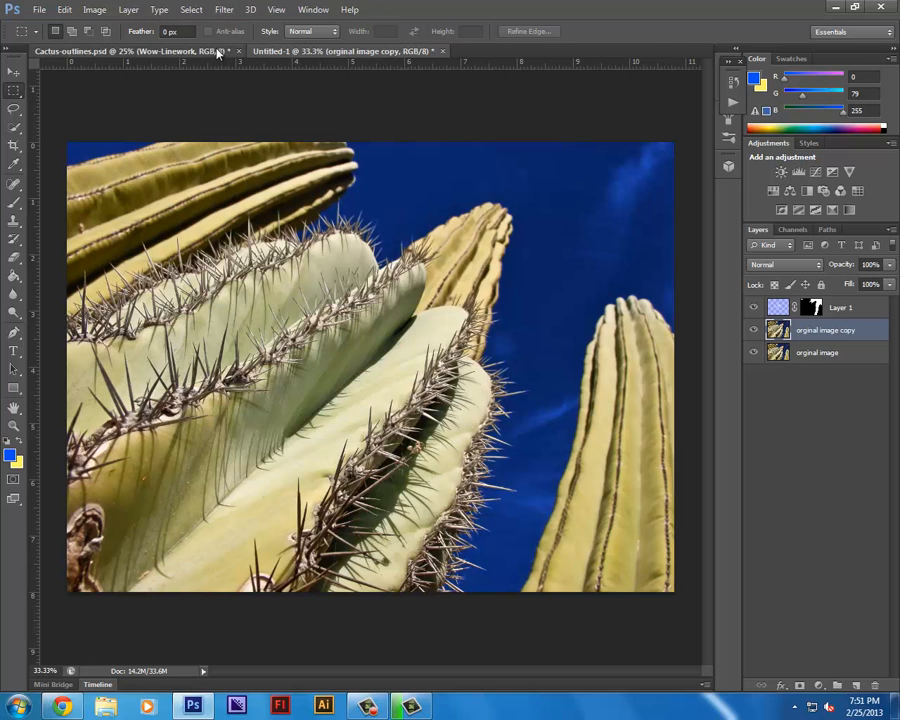
pyautogui.click(217, 50)
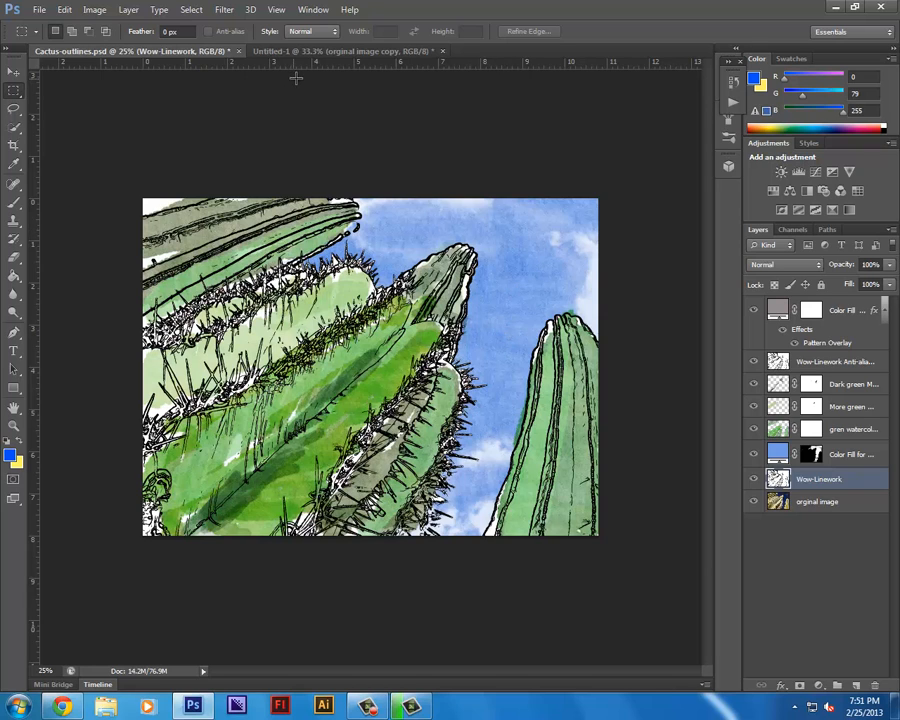
pyautogui.click(346, 51)
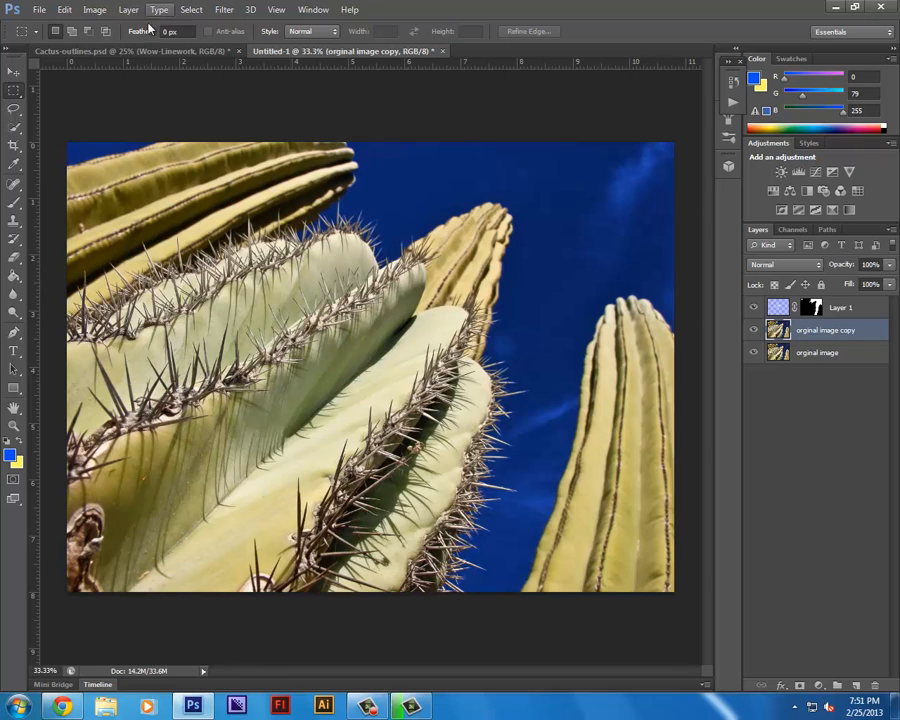
pyautogui.click(224, 10)
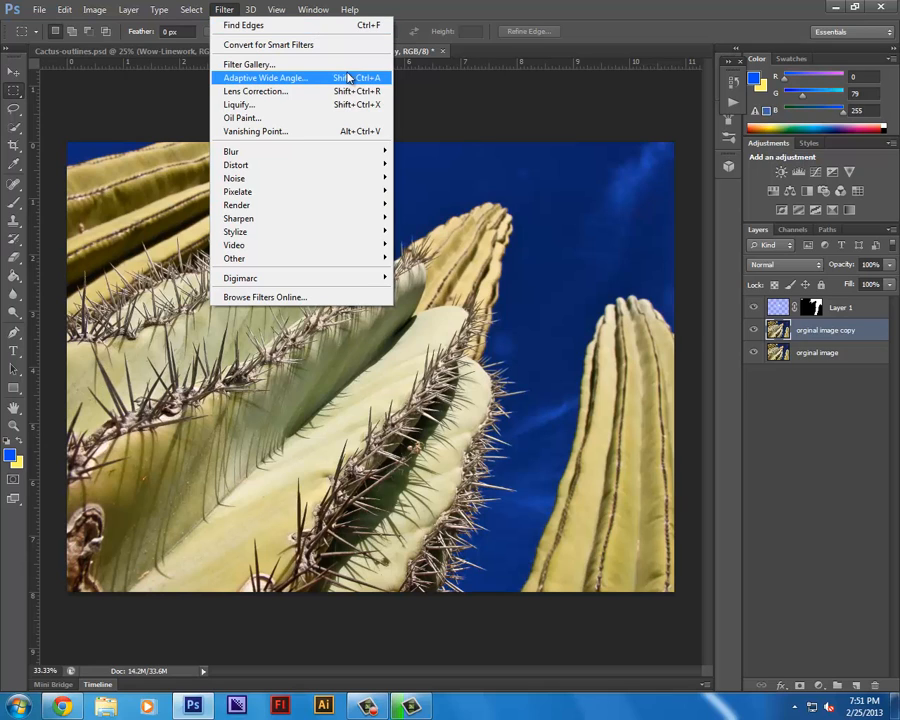
pyautogui.moveTo(334, 209)
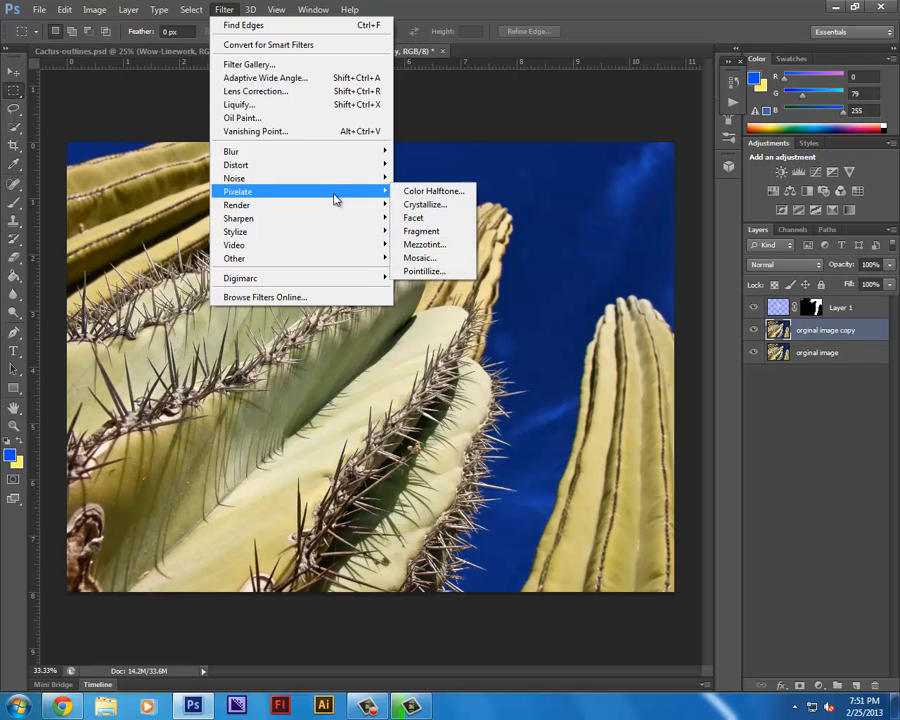
pyautogui.moveTo(336, 167)
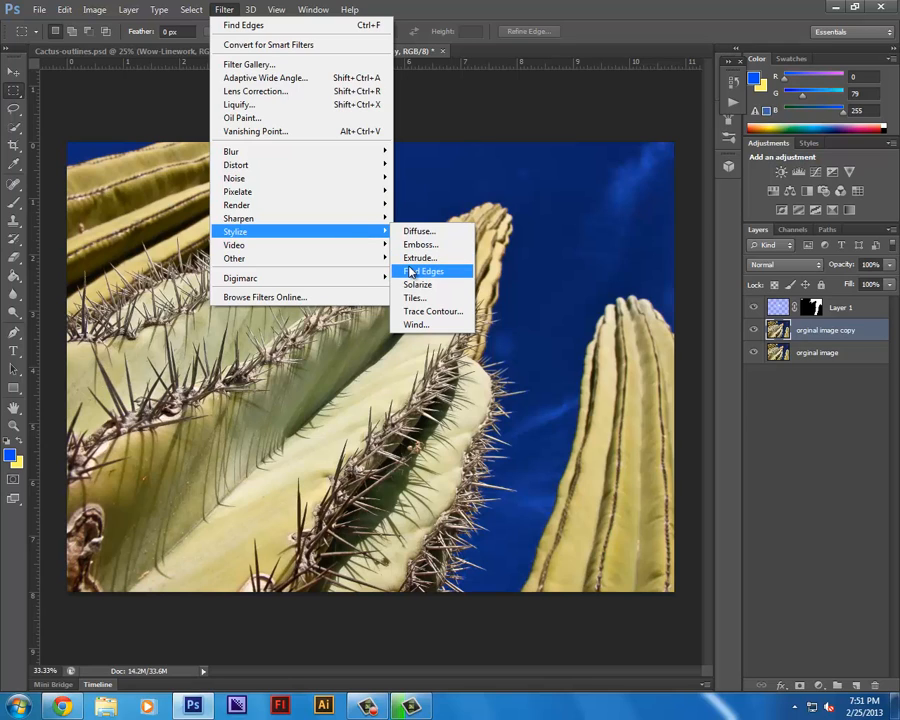
pyautogui.click(410, 272)
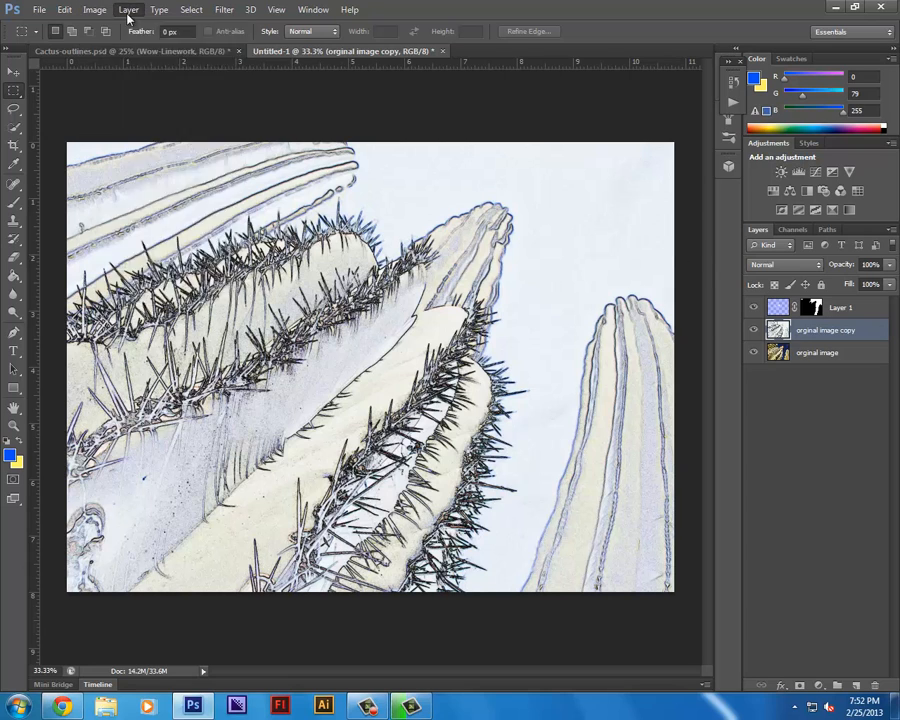
# - Increase the linework's contrast with Curves: black point at input 59, midpoint at input 126 and output 147, and the white point moved inward
pyautogui.click(94, 9)
pyautogui.moveTo(142, 26)
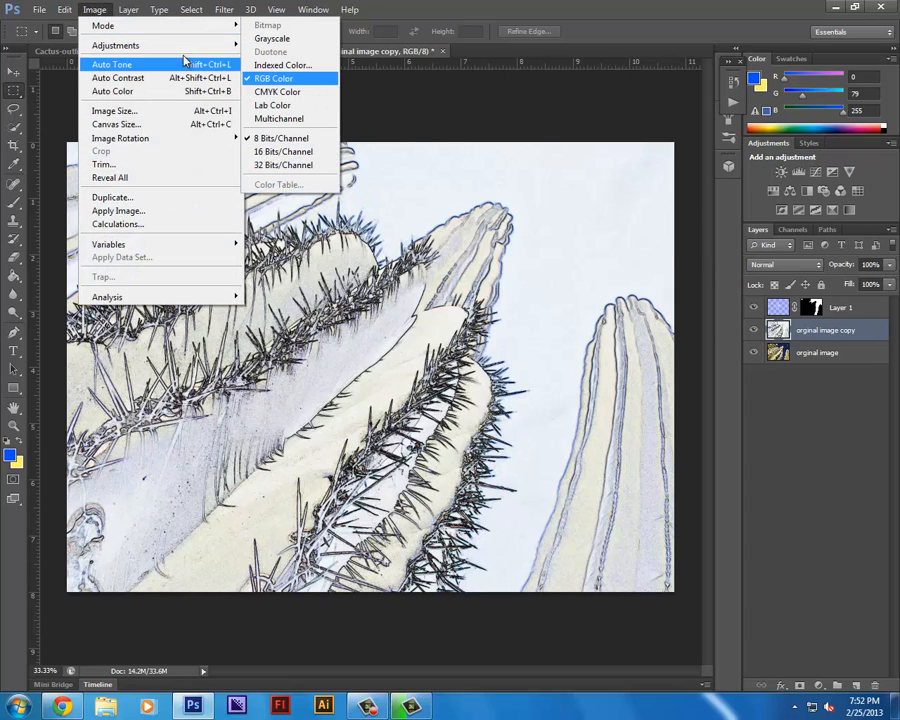
pyautogui.moveTo(180, 44)
pyautogui.click(303, 74)
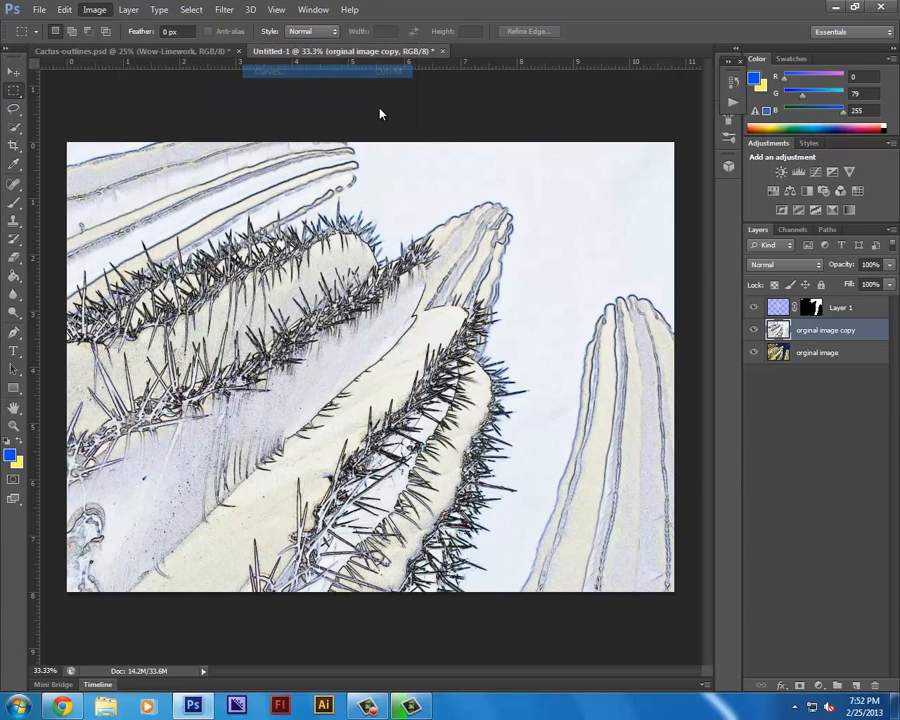
pyautogui.moveTo(605, 75); pyautogui.dragTo(687, 310)
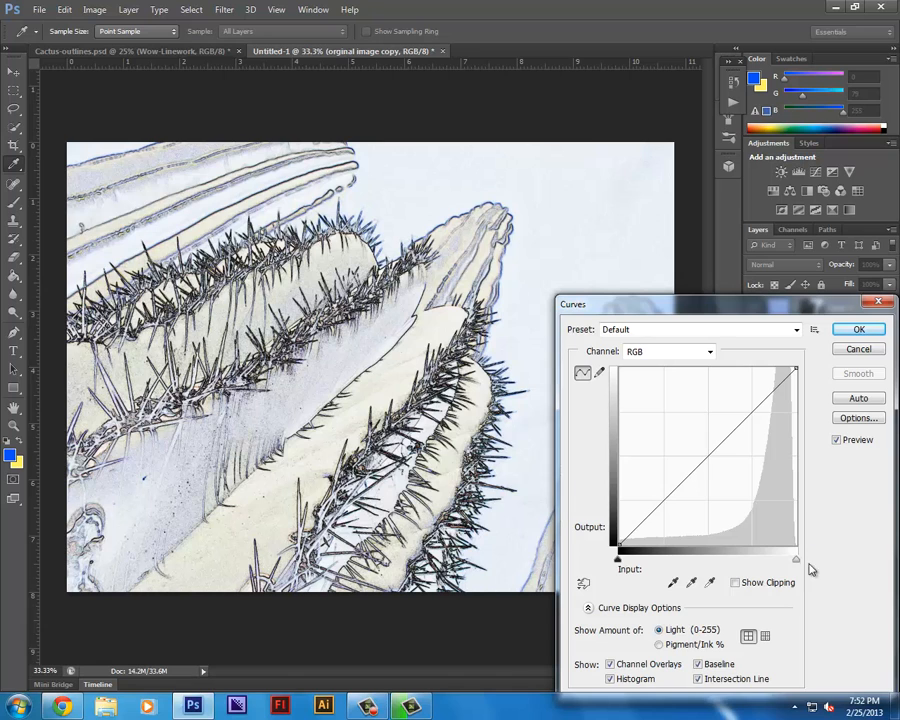
pyautogui.moveTo(800, 566); pyautogui.dragTo(760, 566)
pyautogui.moveTo(619, 560); pyautogui.dragTo(651, 560)
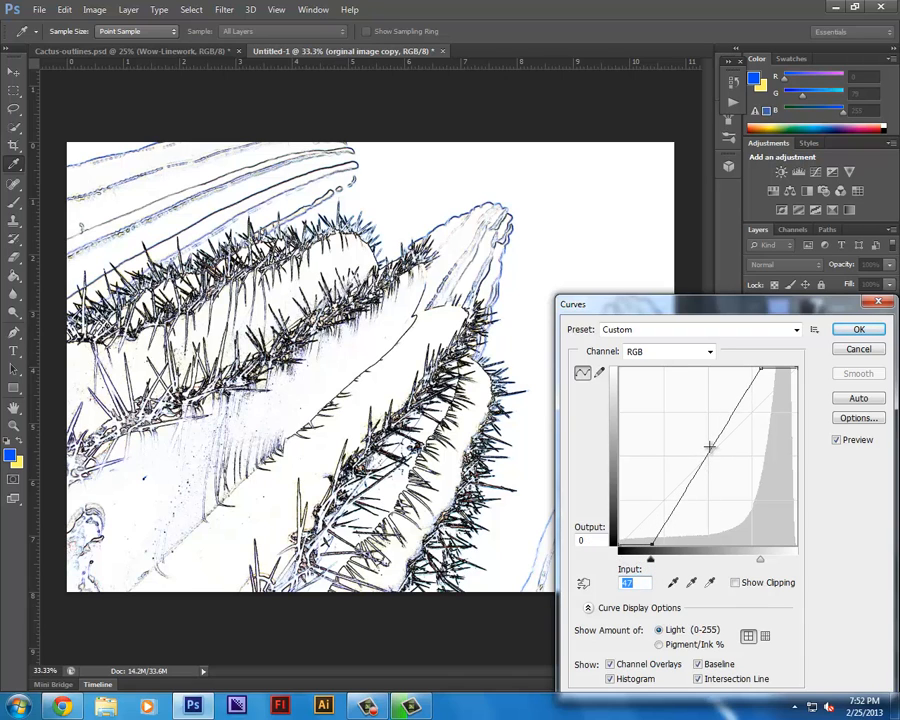
pyautogui.moveTo(710, 452); pyautogui.dragTo(707, 440)
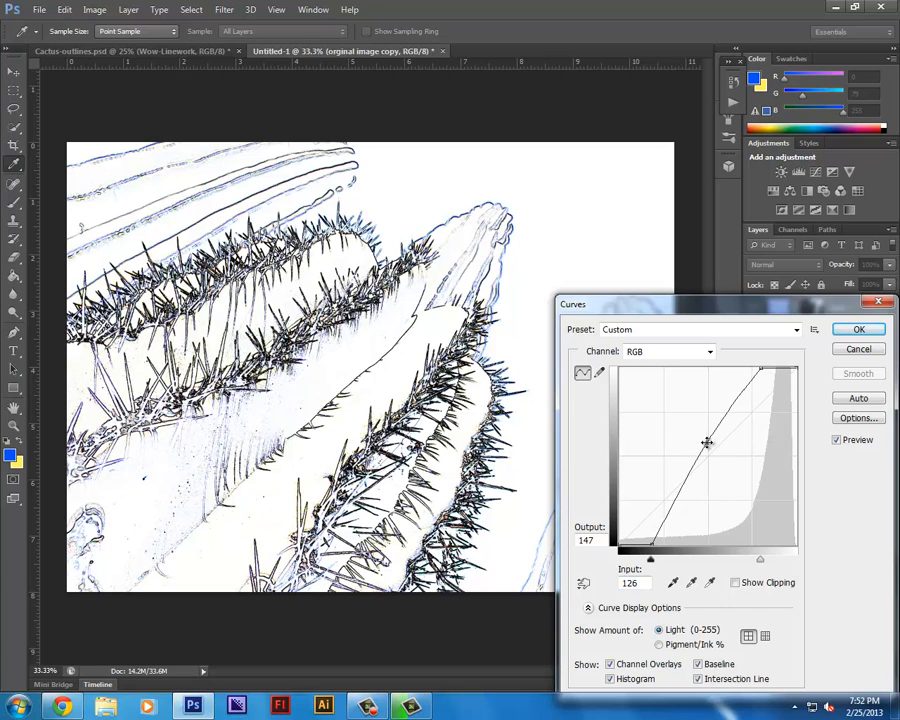
pyautogui.moveTo(651, 559); pyautogui.dragTo(661, 560)
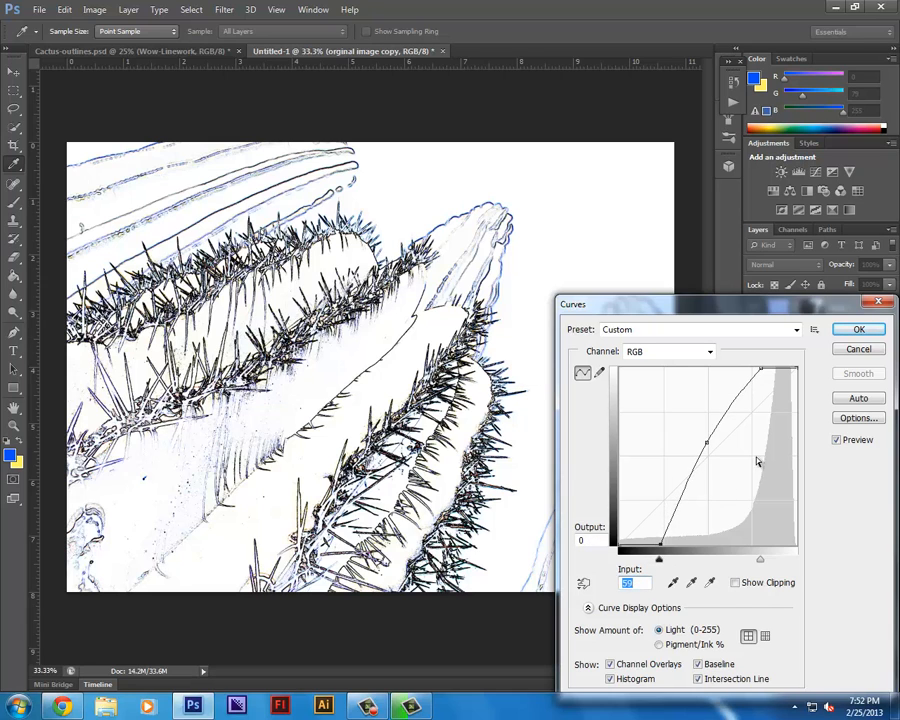
pyautogui.click(859, 329)
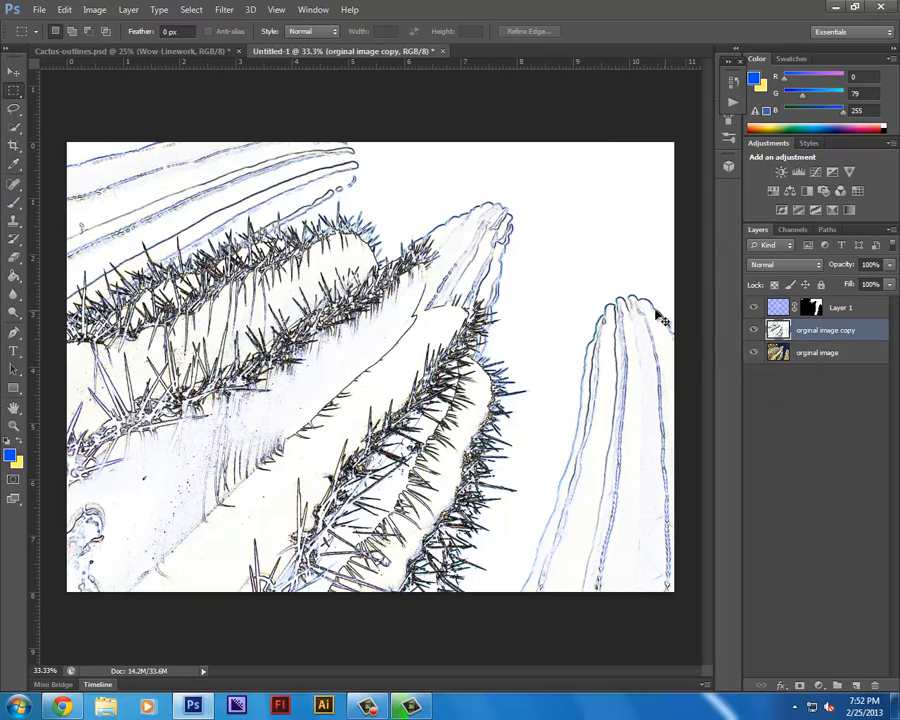
# - Preview the "orginal image copy" linework at Saturation -100 with Hue/Saturation, compare it with the unadjusted colors, and discard the adjustment
pyautogui.hotkey('ctrl', 'u')
pyautogui.click(420, 287)
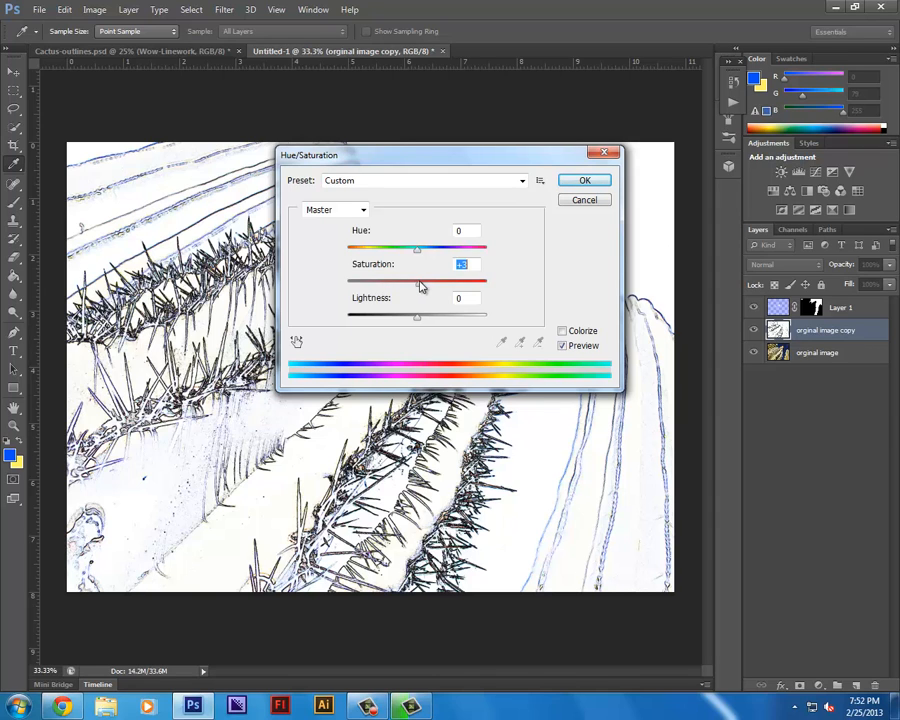
pyautogui.moveTo(420, 287); pyautogui.dragTo(348, 280)
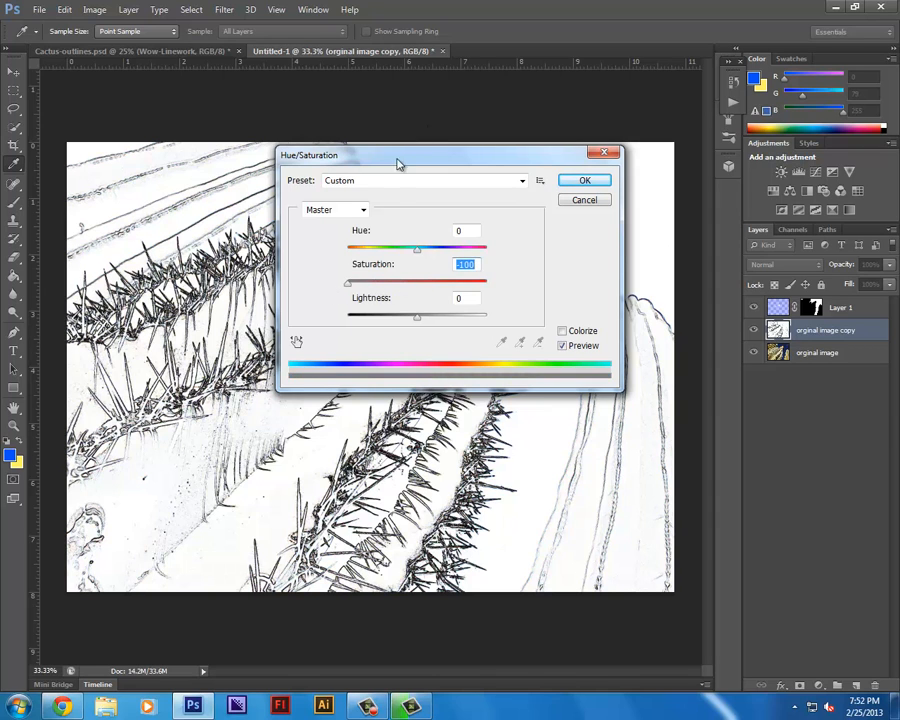
pyautogui.moveTo(398, 163); pyautogui.dragTo(478, 460)
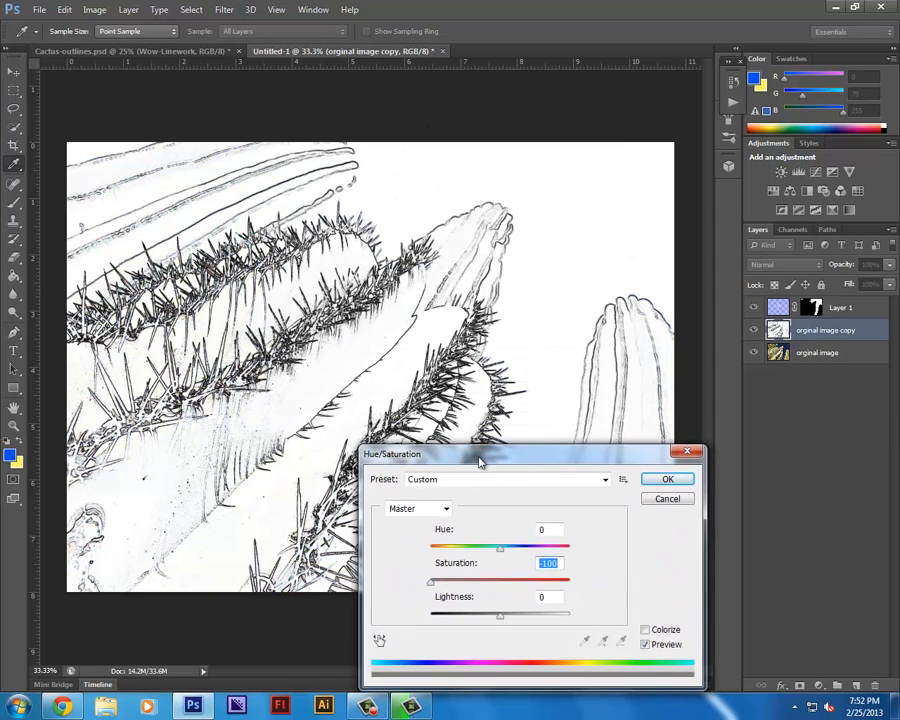
pyautogui.click(645, 642)
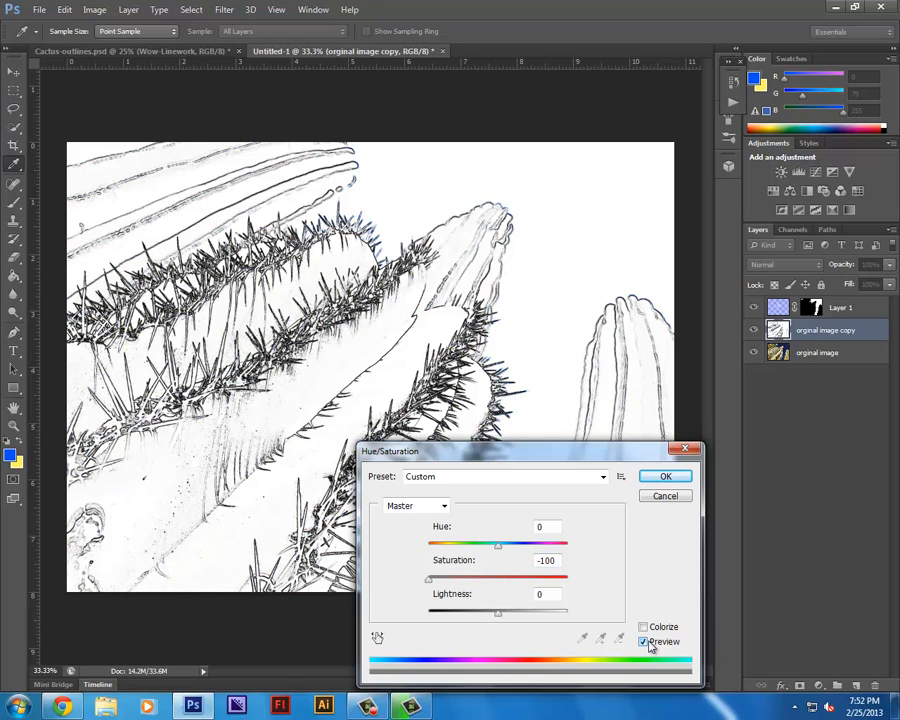
pyautogui.click(645, 642)
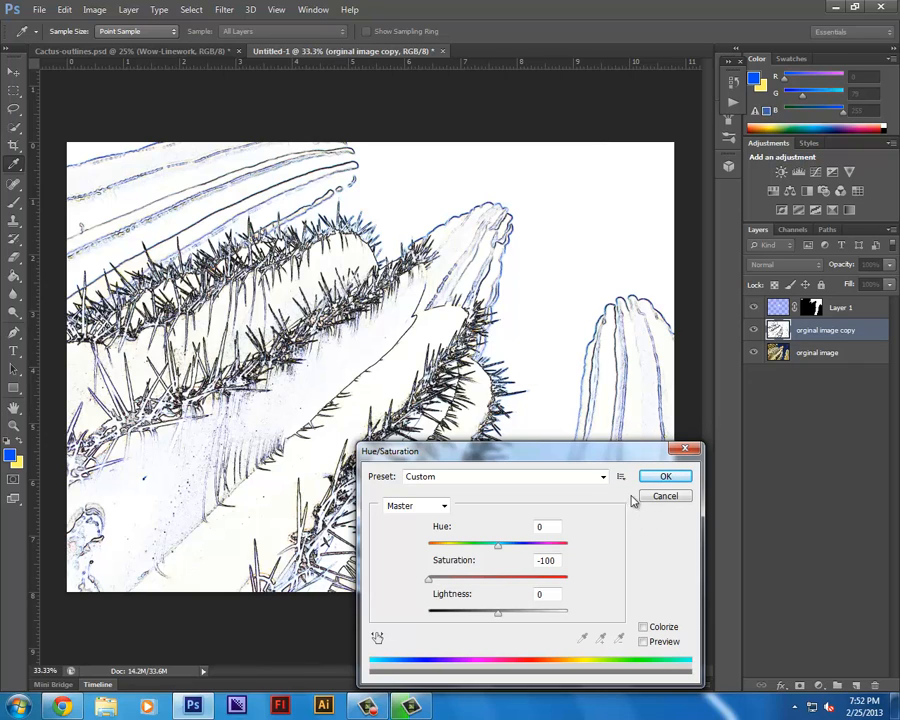
pyautogui.click(663, 497)
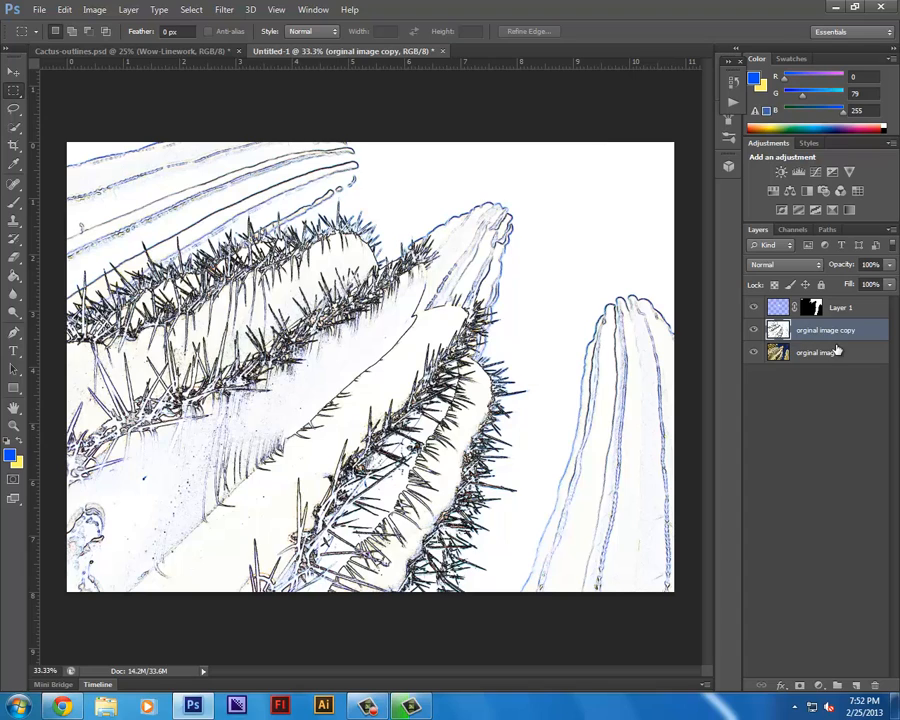
# - Add four new empty layers between the "orginal image copy" layer and Layer 1
pyautogui.click(859, 687)
pyautogui.click(859, 687)
pyautogui.click(859, 687)
pyautogui.click(859, 687)
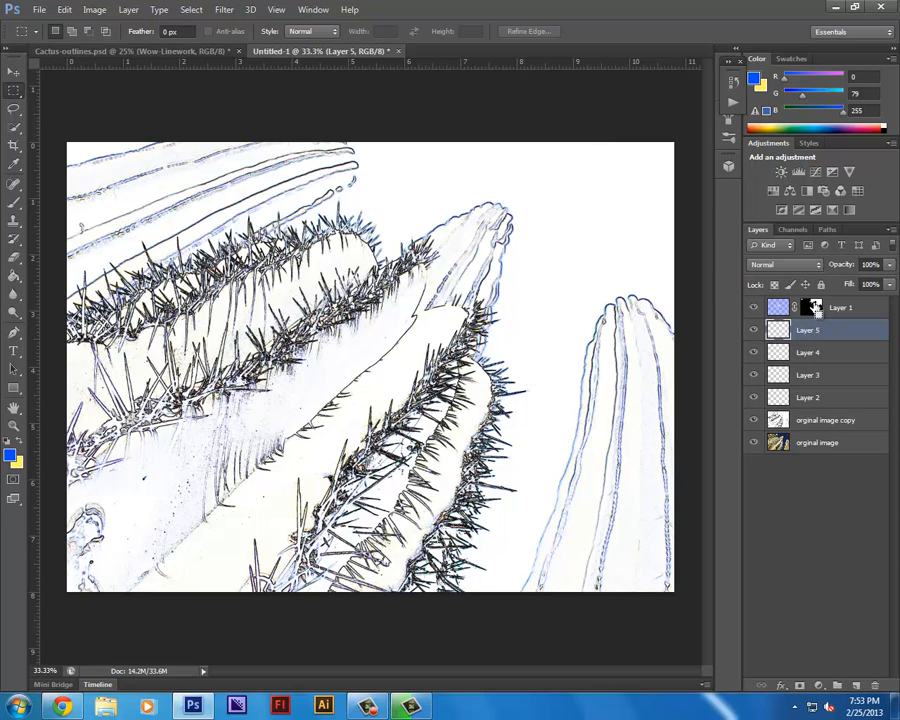
# - Mask the "orginal image copy" layer with a selection loaded from Layer 1's mask, and invert the new mask so the linework covers the cactus
pyautogui.keyDown('ctrl'); pyautogui.click(812, 330); pyautogui.keyUp('ctrl')
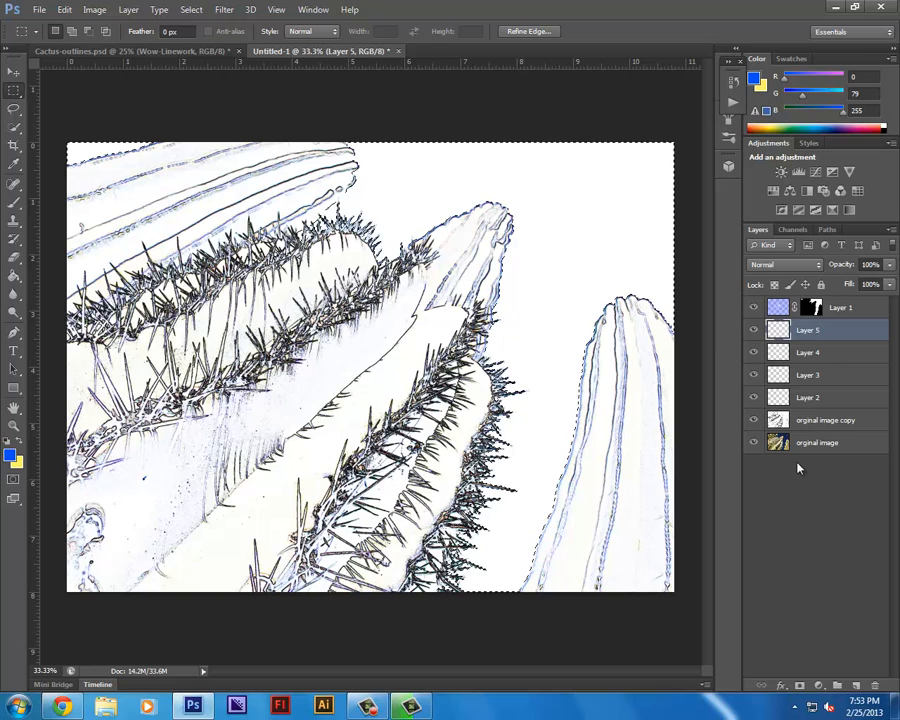
pyautogui.click(825, 422)
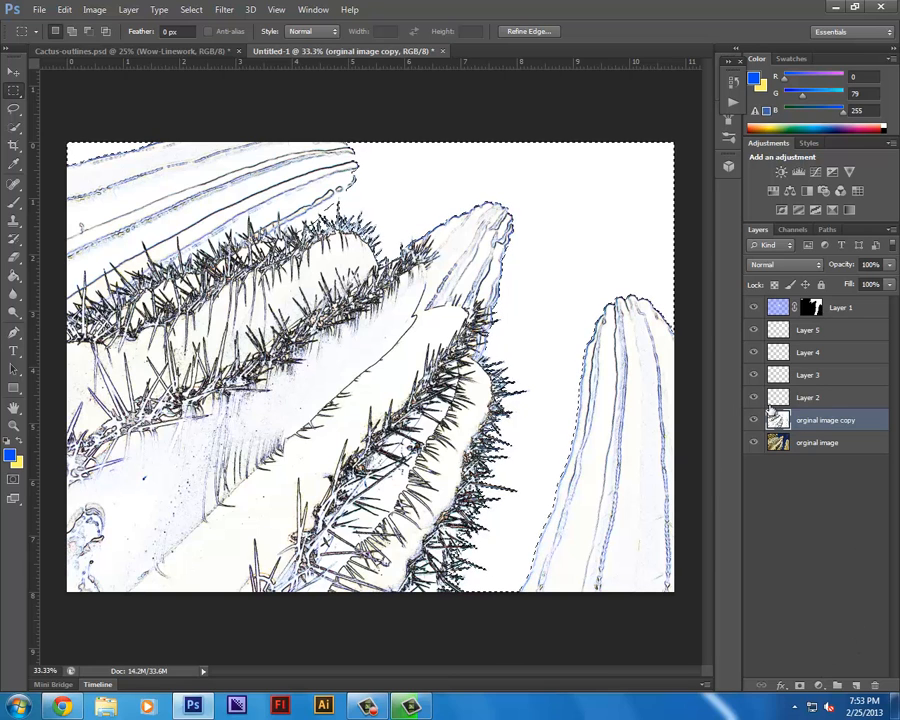
pyautogui.click(801, 686)
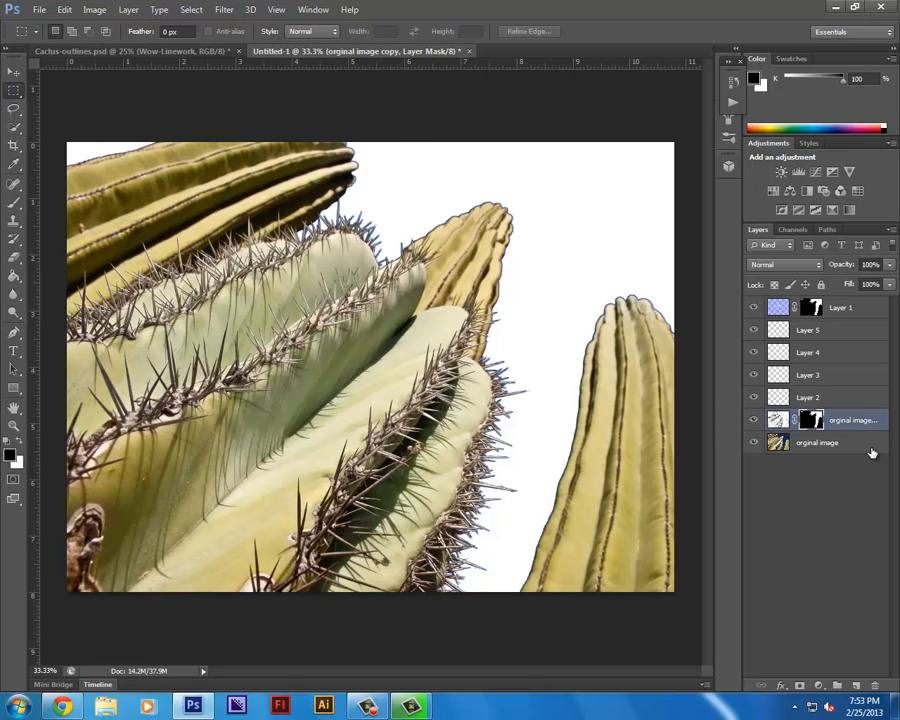
pyautogui.hotkey('ctrl', 'i')
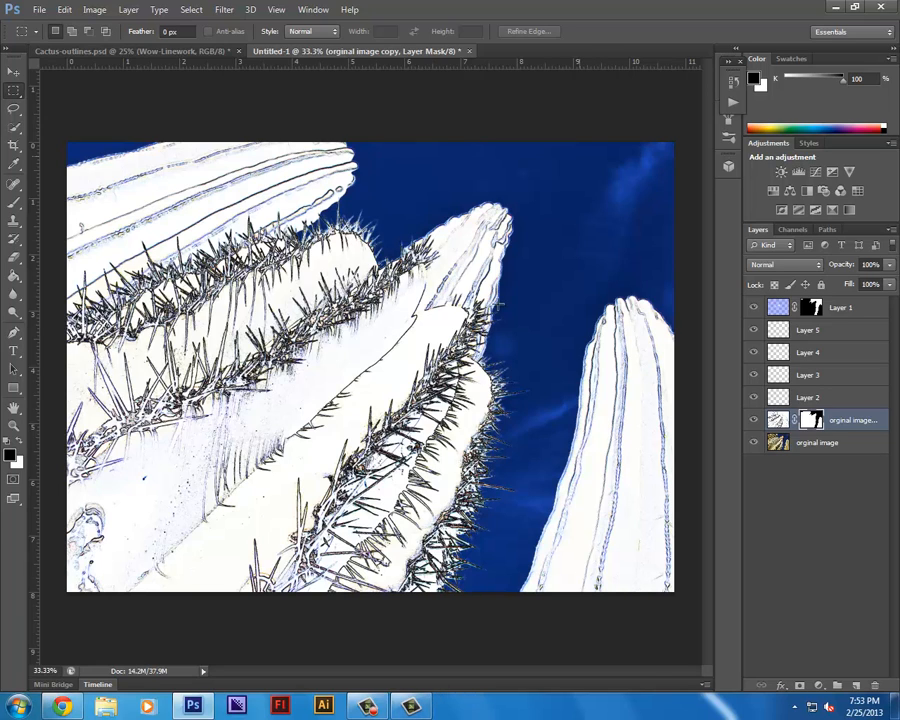
pyautogui.click(412, 709)
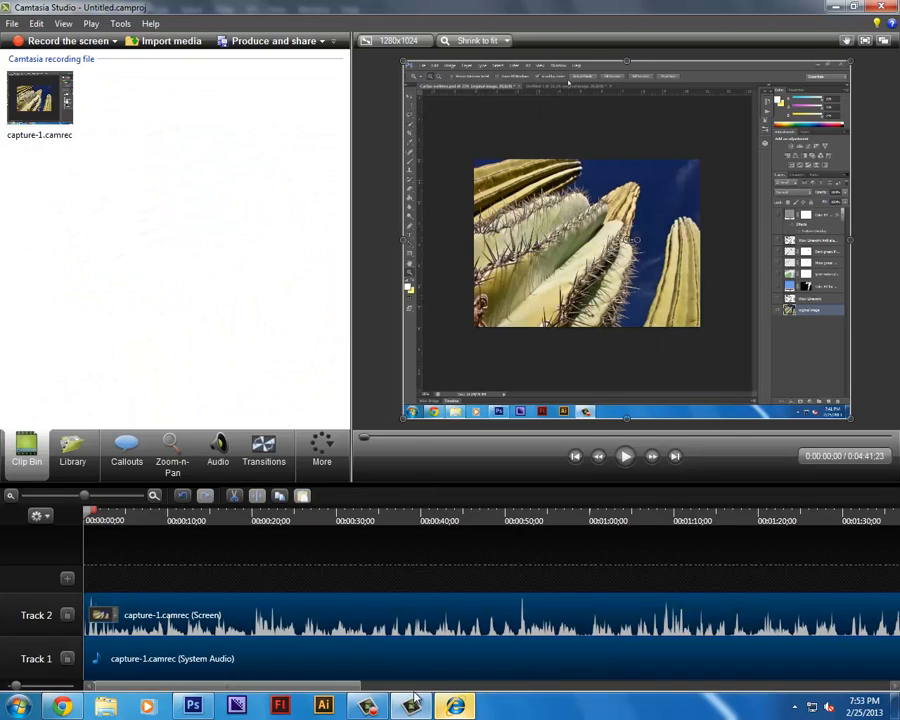